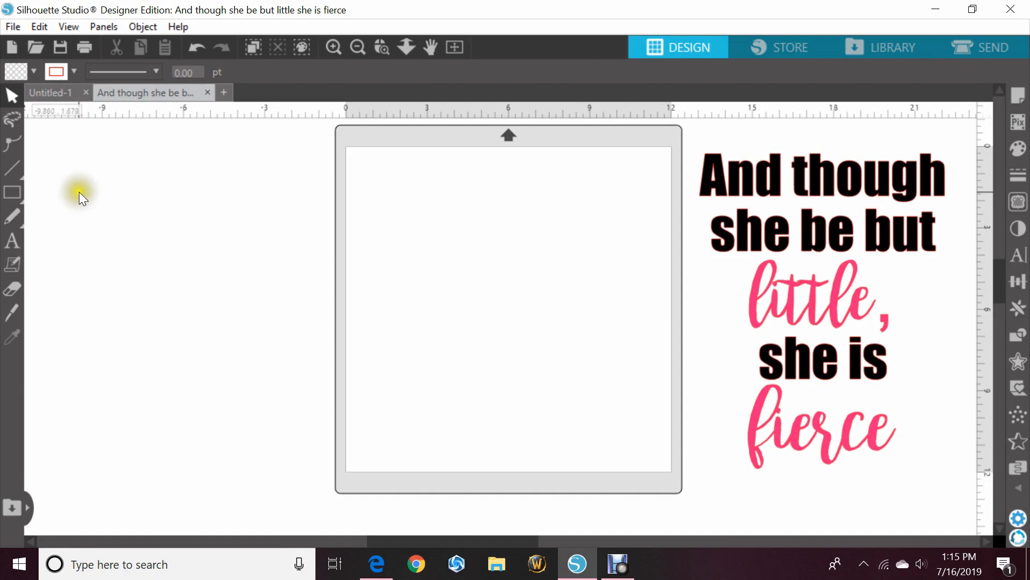
Draw a horizontal line about 11.67 in long across the page and move it up near the upper edge.
mouse_move(17, 170)
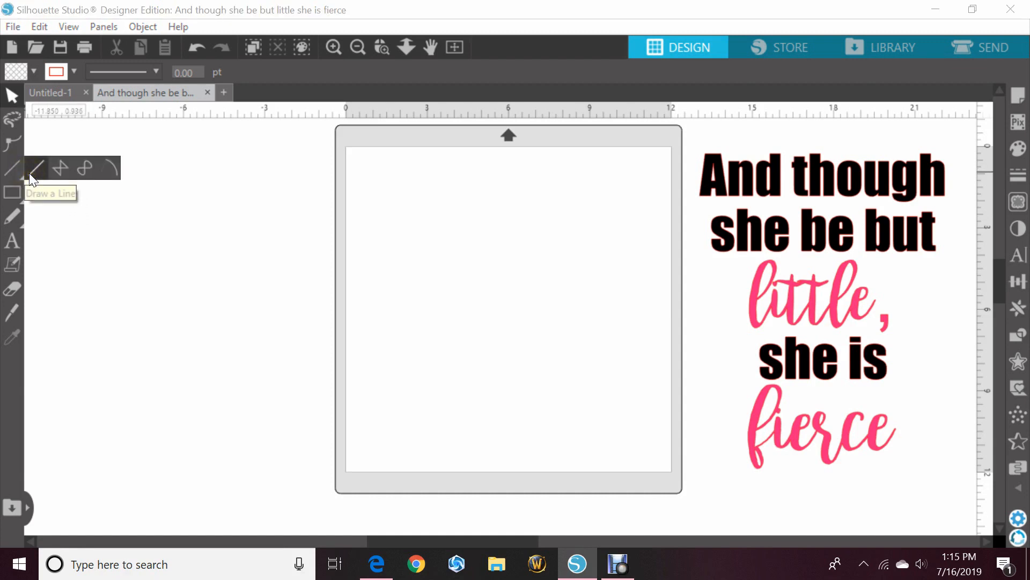
left_click(30, 173)
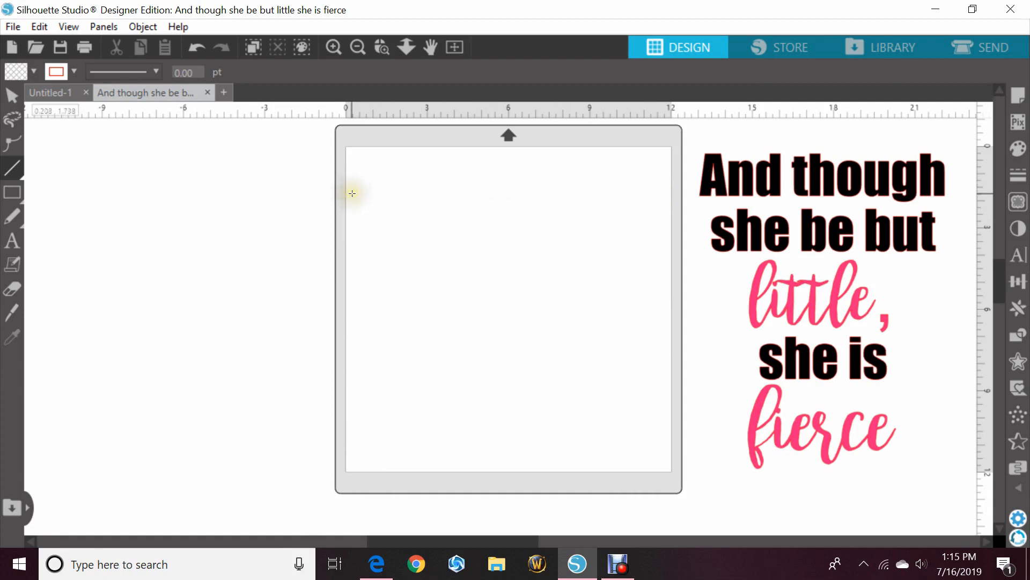
left_click_drag(351, 194, 667, 200)
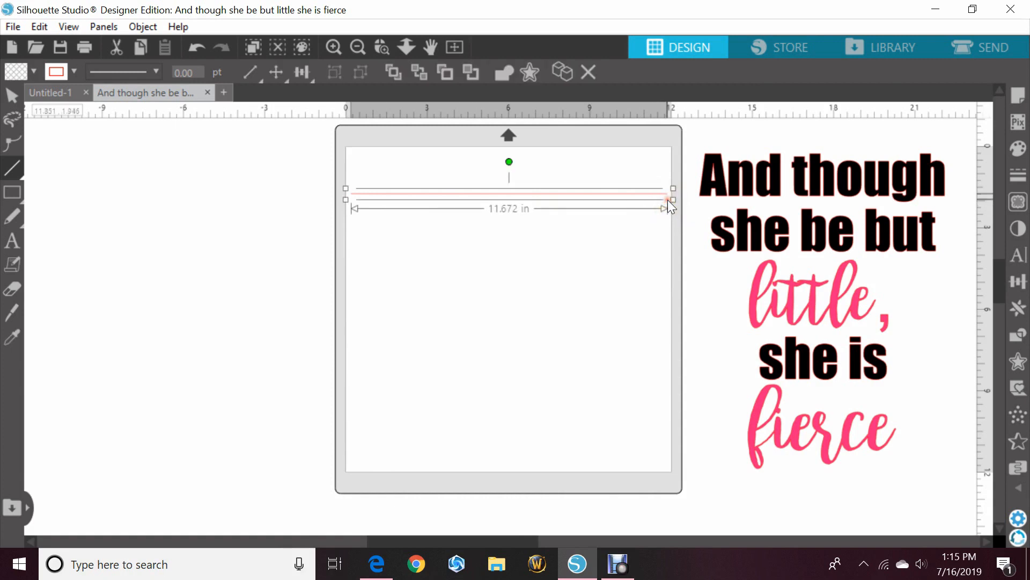
left_click(12, 94)
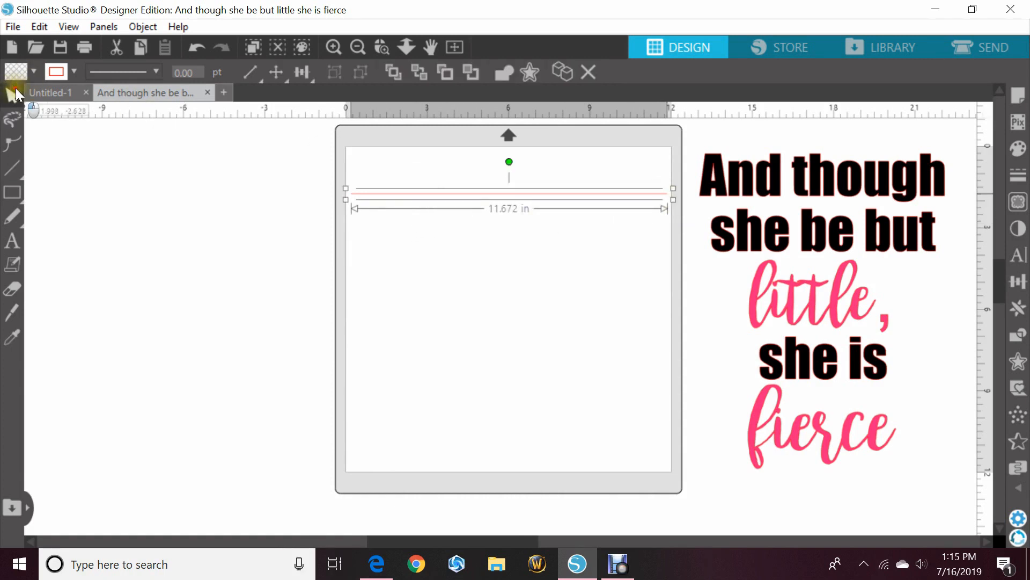
left_click(504, 195)
left_click_drag(504, 195, 505, 179)
Copy and paste the line, placing the duplicate just below the original.
right_click(505, 179)
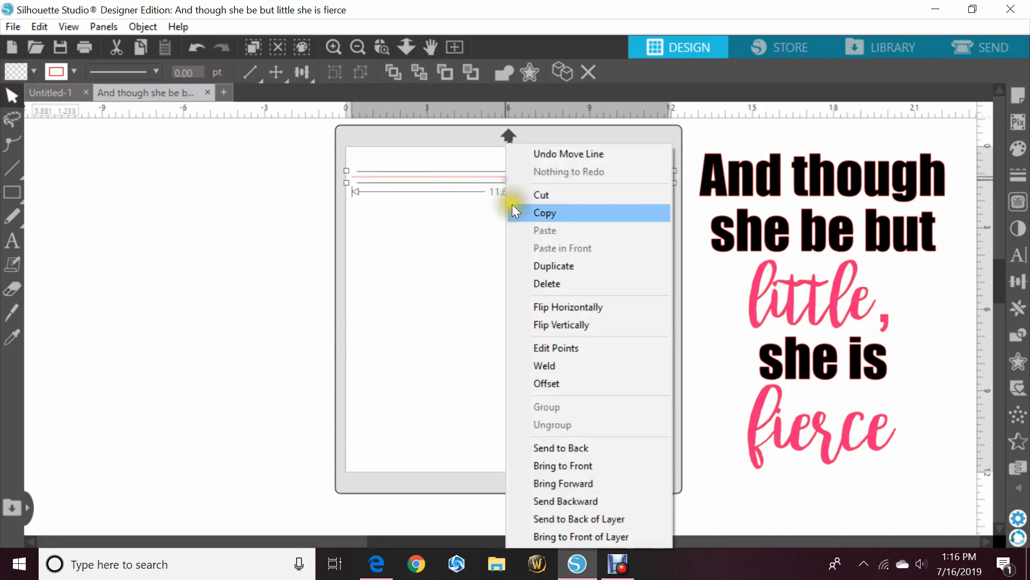
left_click(519, 217)
right_click(484, 211)
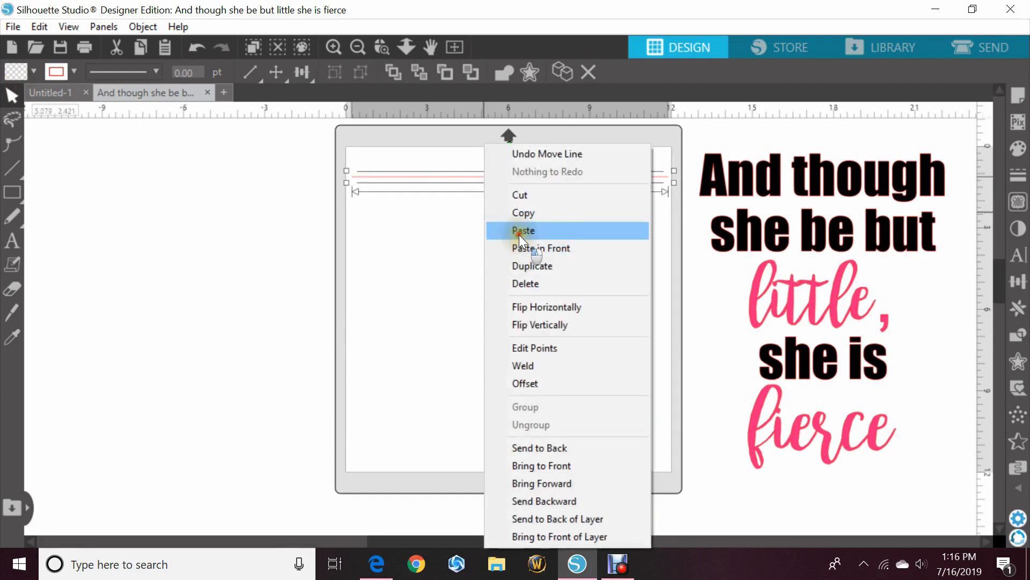
left_click(518, 233)
left_click_drag(517, 223, 480, 197)
Copy the pair of lines and paste it repeatedly down the page until the page is filled with lines.
left_click_drag(430, 153, 439, 209)
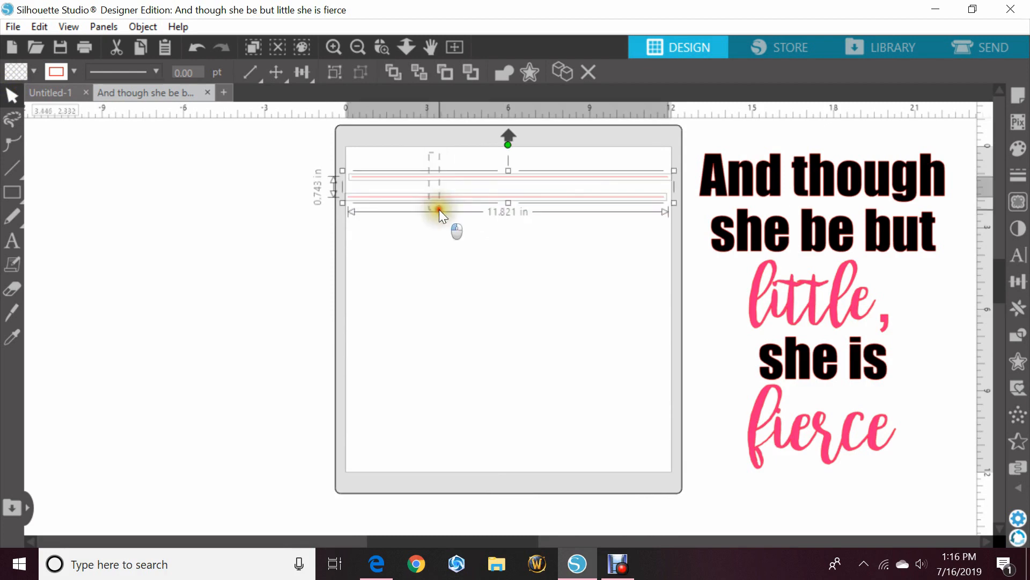
right_click(445, 202)
left_click(481, 194)
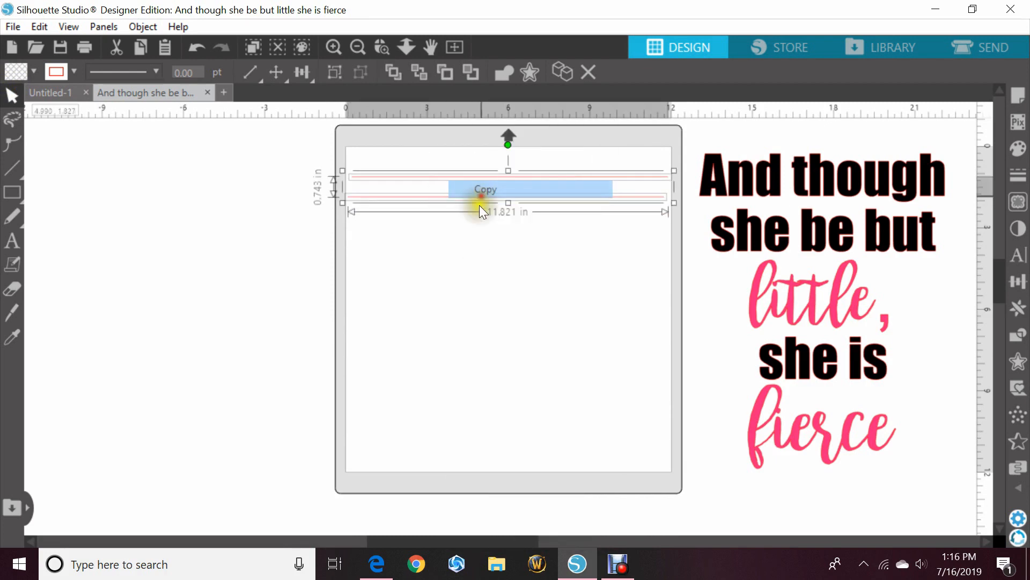
right_click(472, 240)
left_click(491, 315)
left_click_drag(491, 241, 469, 227)
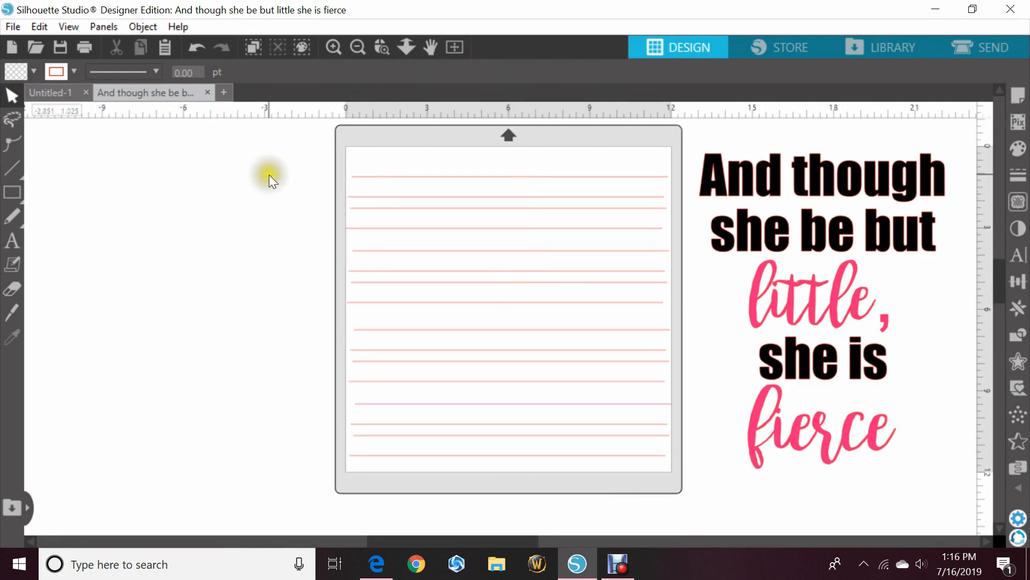
Nudge the two uppermost lines upward to spread out the spacing near the page's upper edge.
left_click(410, 177)
key("Up")
key("Up")
key("Up")
key("Up")
key("Up")
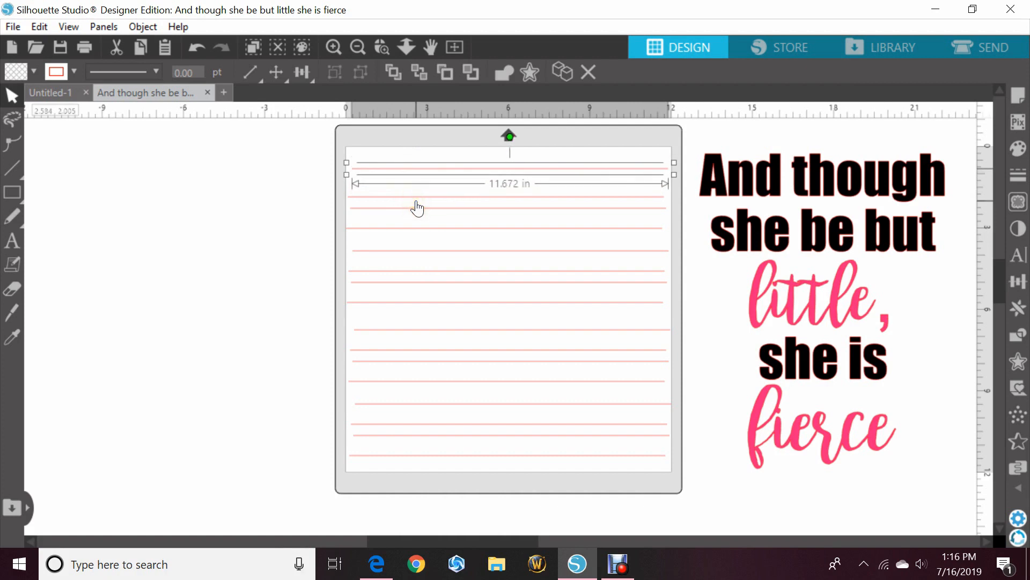
left_click(417, 201)
left_click(414, 198)
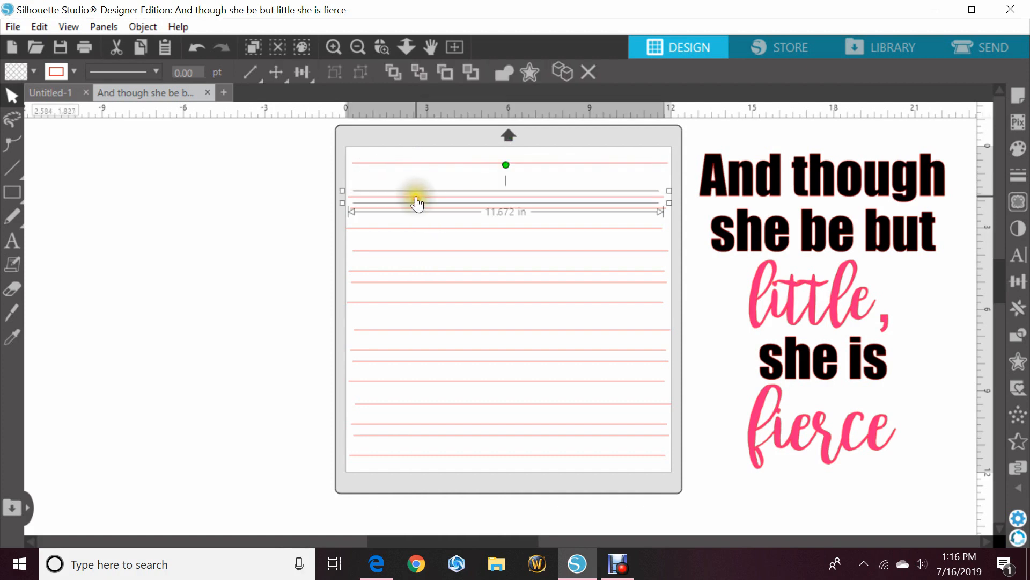
key("Up")
key("Up")
key("Up")
key("Up")
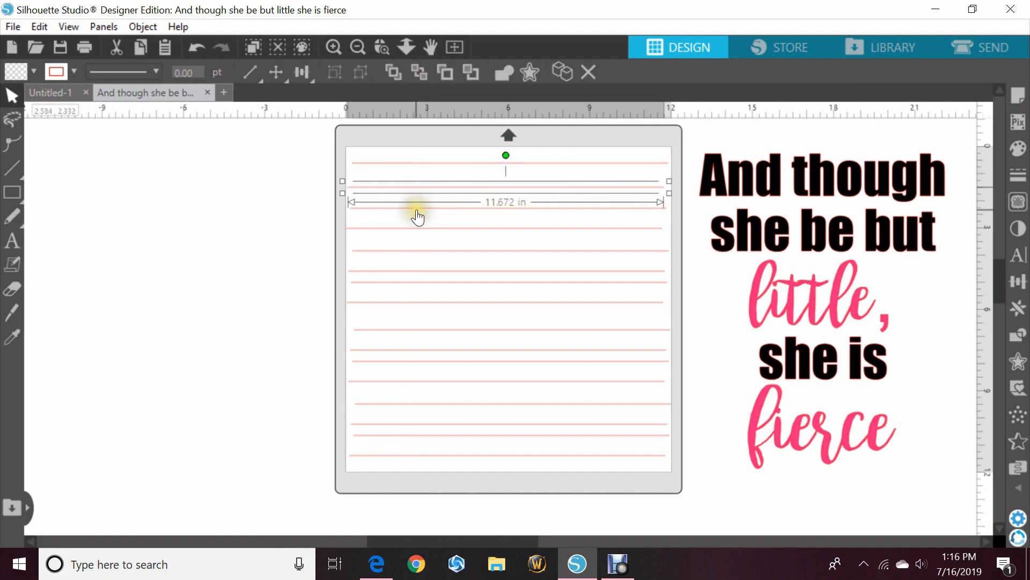
Shift the two lowest lines down toward the page's lower edge and adjust their spacing.
key("shift+Down")
key("shift+Down")
key("shift+Down")
key("shift+Down")
key("shift+Down")
key("shift+Down")
key("shift+Down")
key("shift+Down")
key("shift+Down")
key("shift+Down")
key("shift+Down")
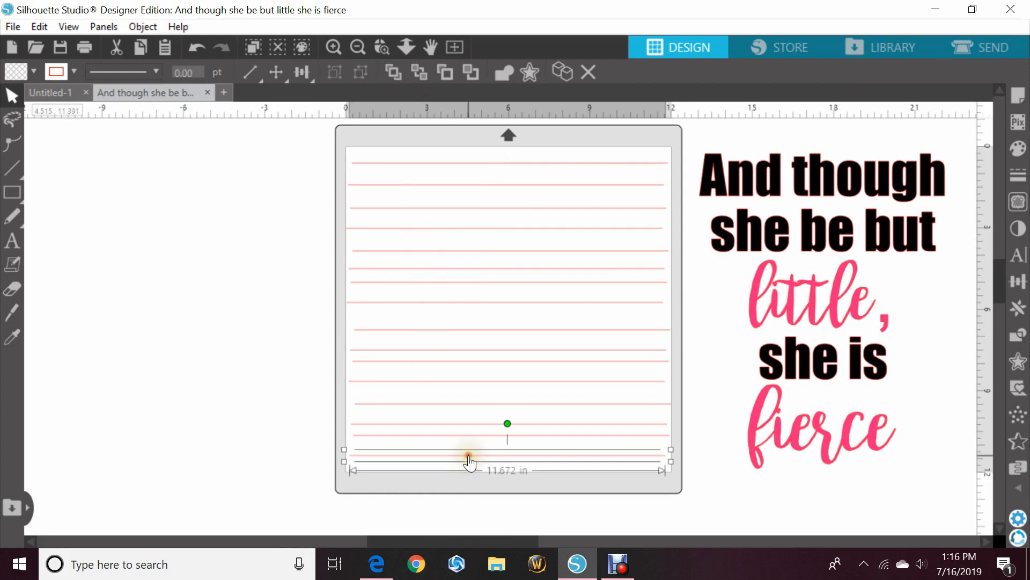
key("shift+Up")
key("shift+Up")
key("shift+Up")
Remove two surplus lines from the middle of the page and respace the remaining ones more evenly.
left_click(471, 407)
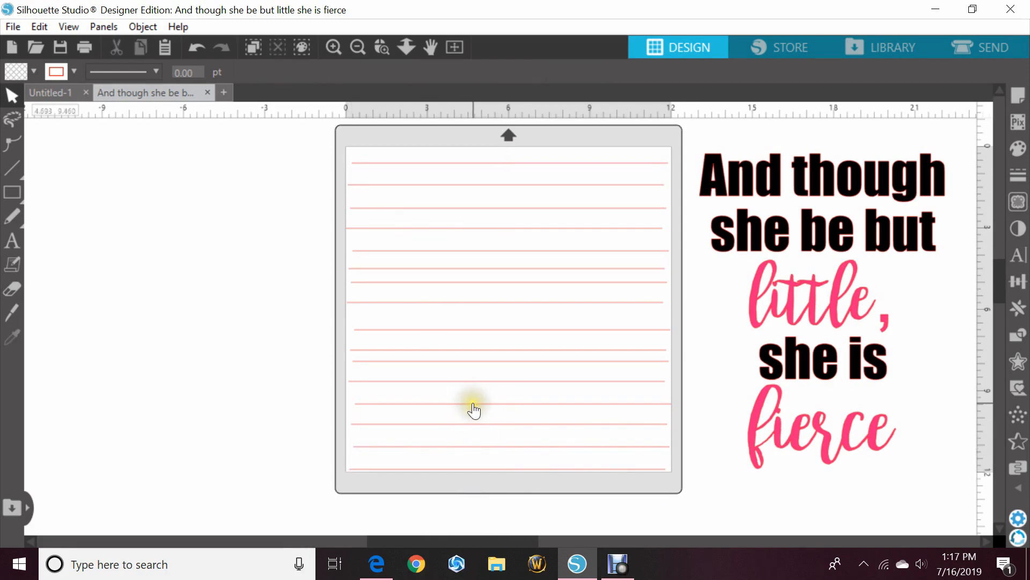
left_click_drag(471, 384, 516, 267)
left_click(158, 305)
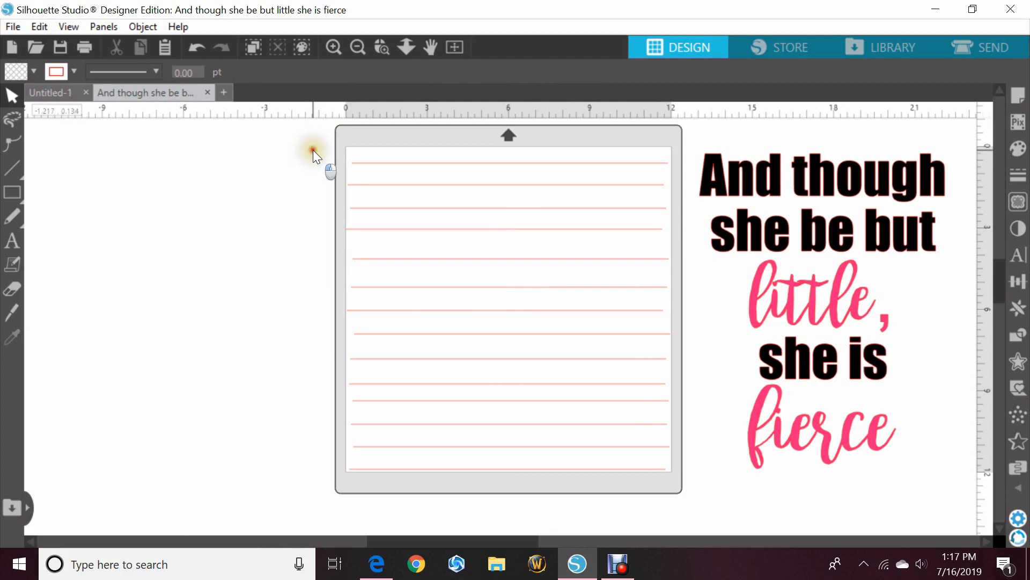
Select all the lines on the page and align them to their horizontal centre.
left_click_drag(313, 149, 668, 505)
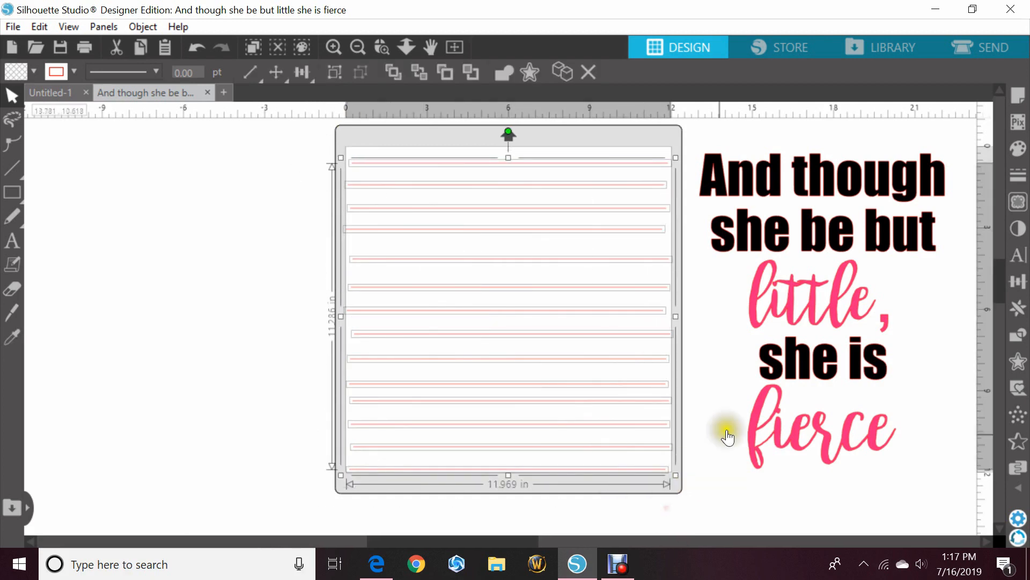
left_click(1018, 281)
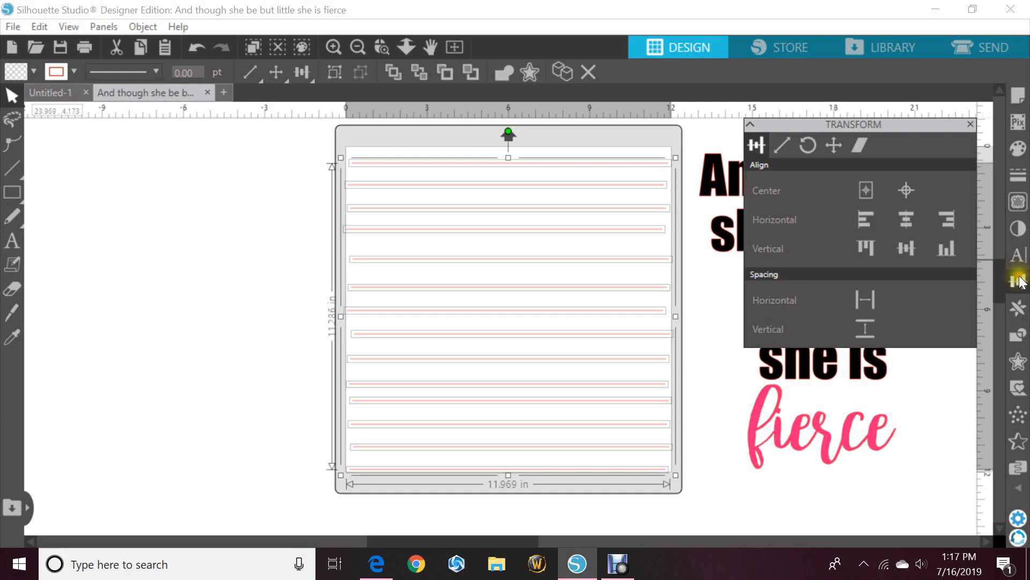
left_click(909, 220)
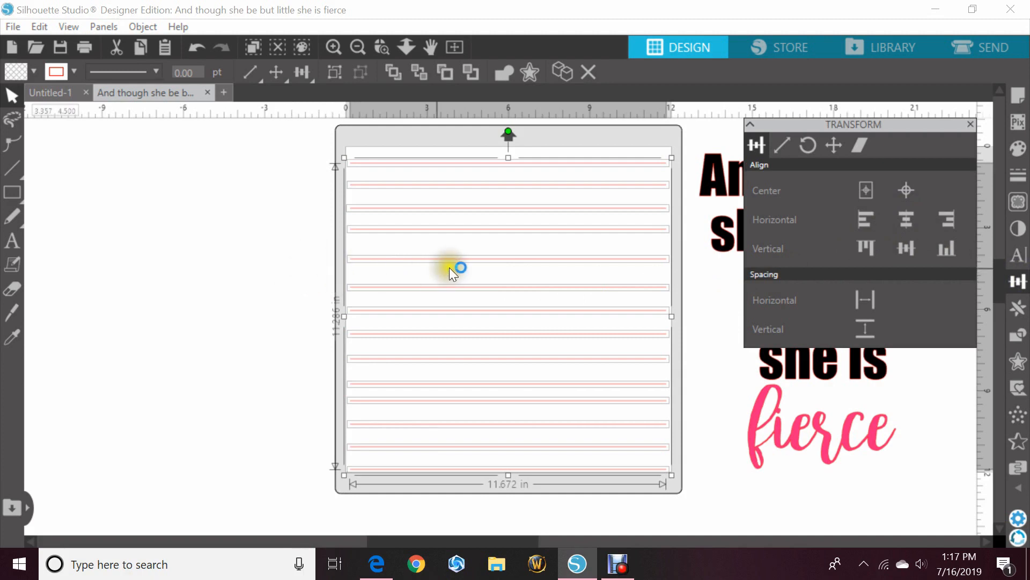
Combine the aligned lines into a compound path.
right_click(415, 236)
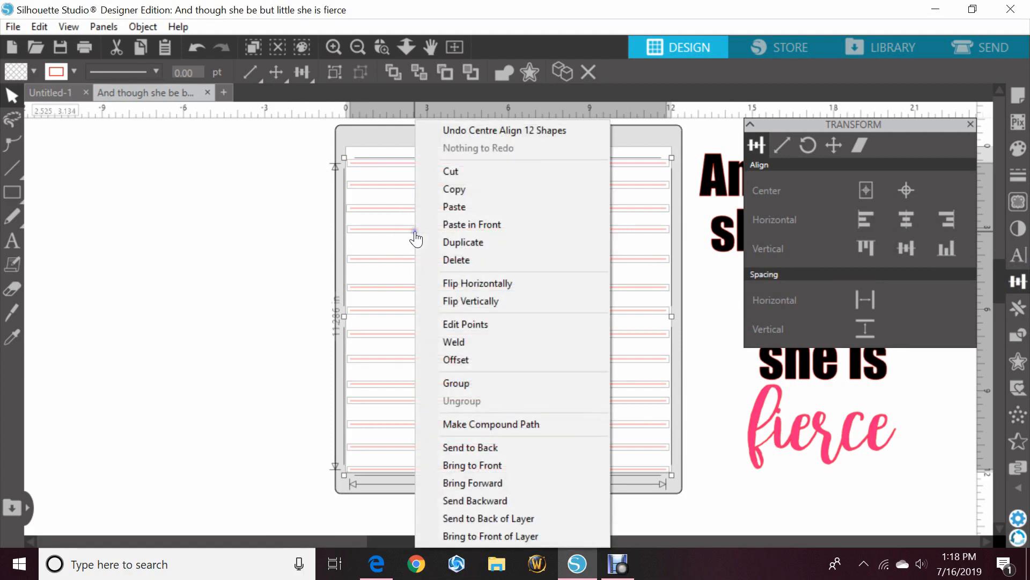
left_click(495, 423)
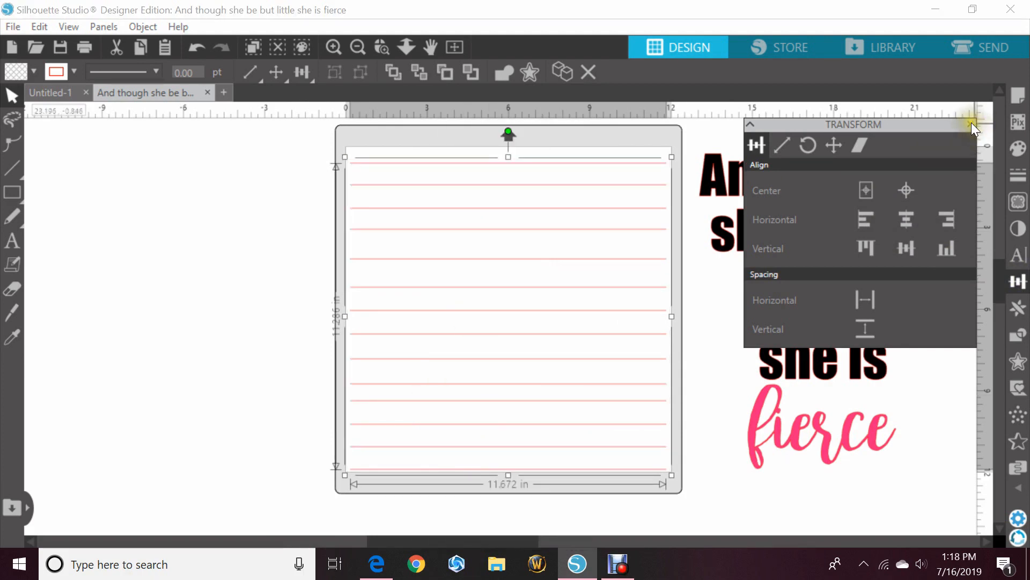
left_click(971, 123)
Move the whole quote onto the lined page, scale it down to about 8.47 in wide and centre it within the page.
left_click_drag(738, 141, 885, 477)
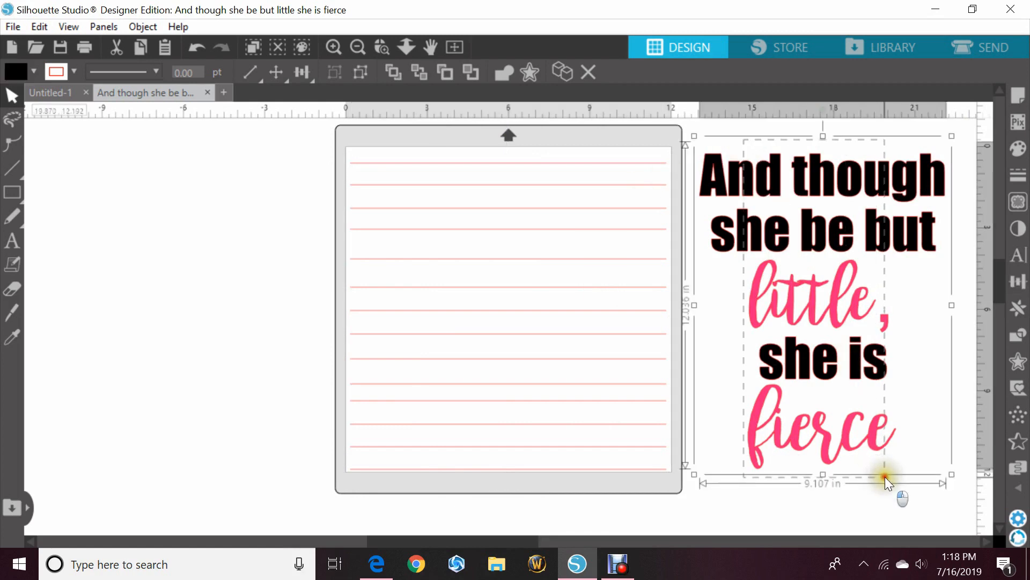
left_click_drag(867, 358, 565, 356)
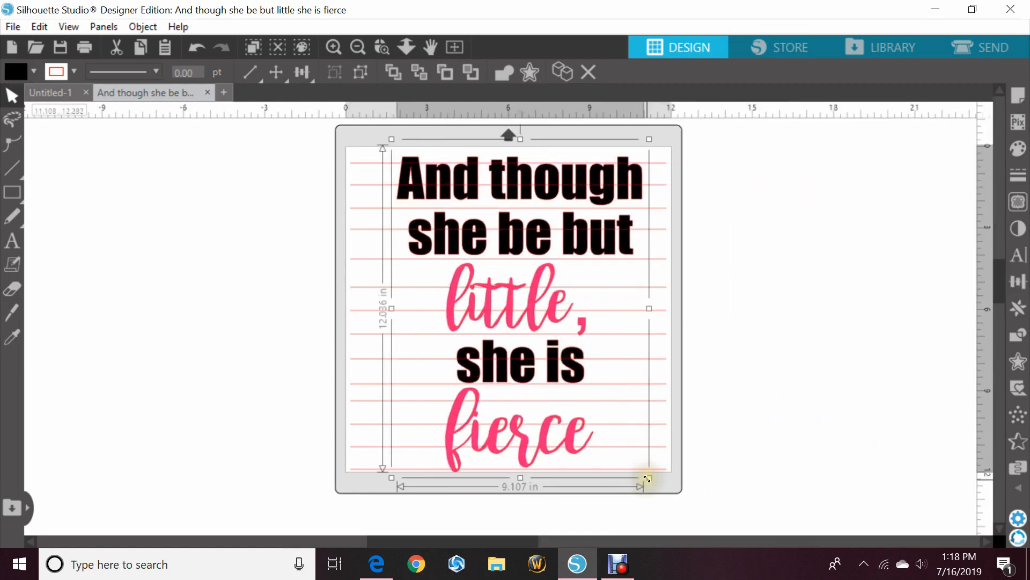
left_click_drag(648, 478, 640, 458)
left_click(263, 184)
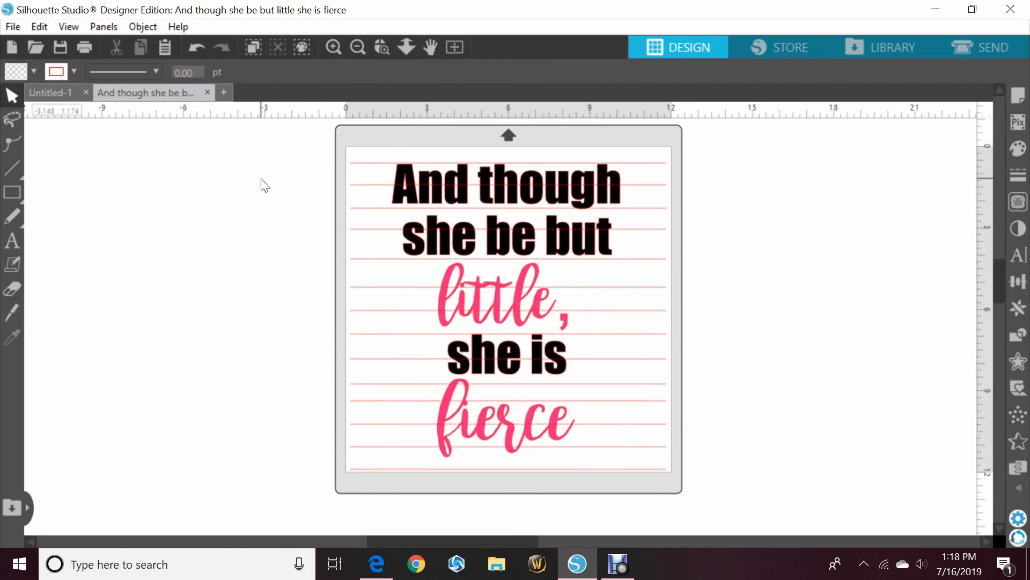
Bring the quote in front of the lines.
left_click(437, 258)
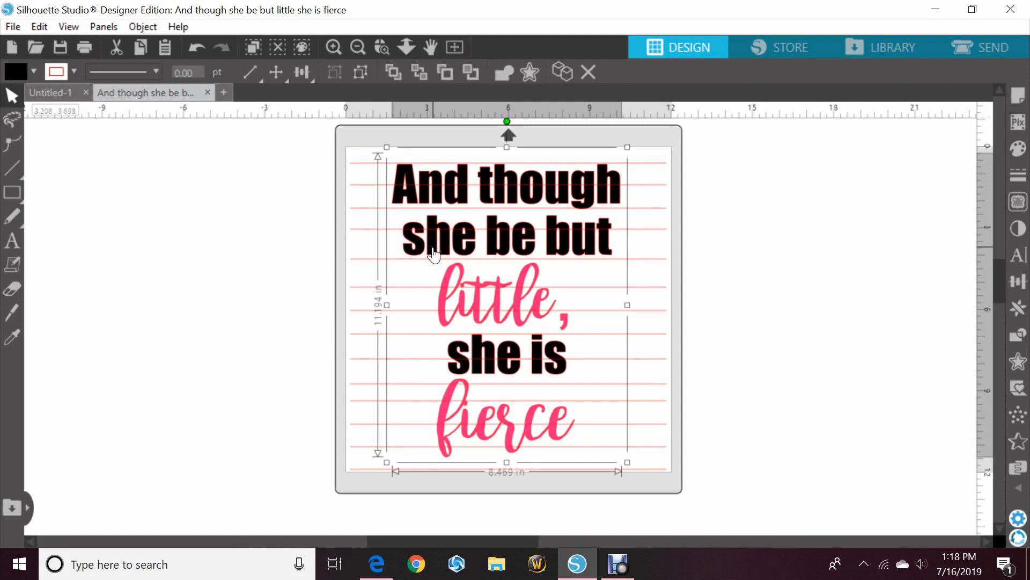
right_click(434, 254)
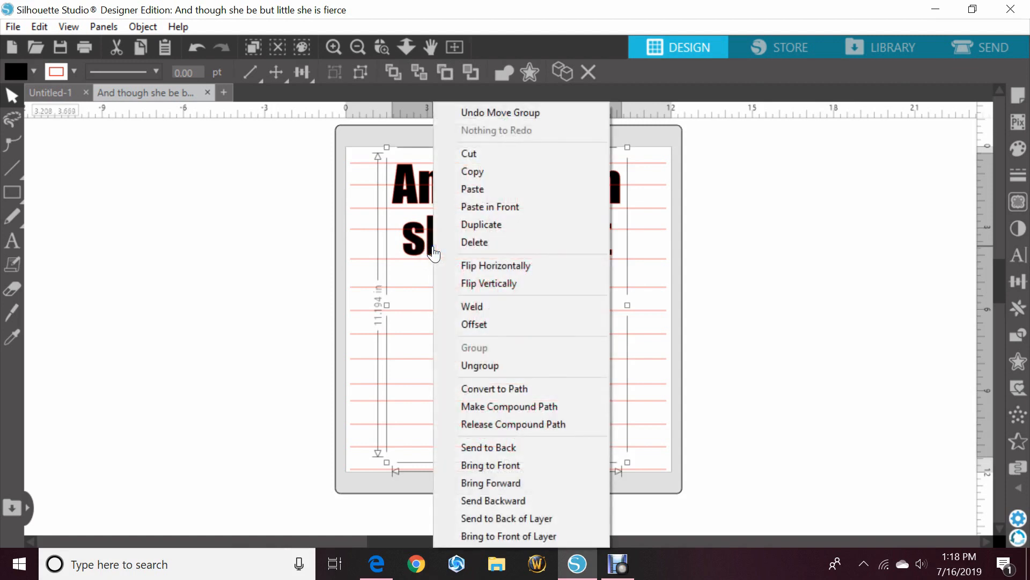
left_click(501, 463)
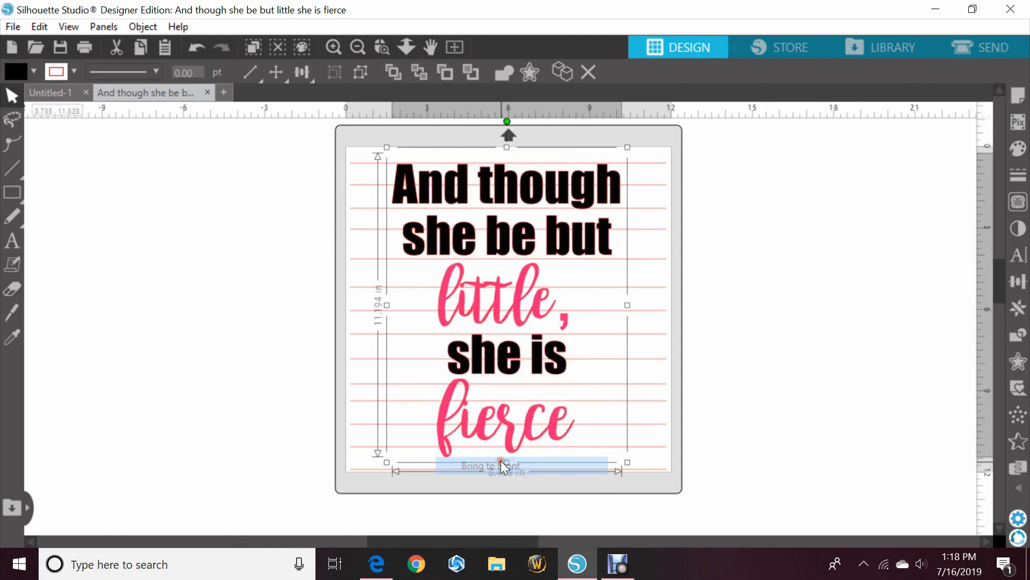
left_click(267, 294)
Select the quote together with the lines and apply Subtract All to cut the lettering out of the lines.
left_click_drag(295, 155, 744, 505)
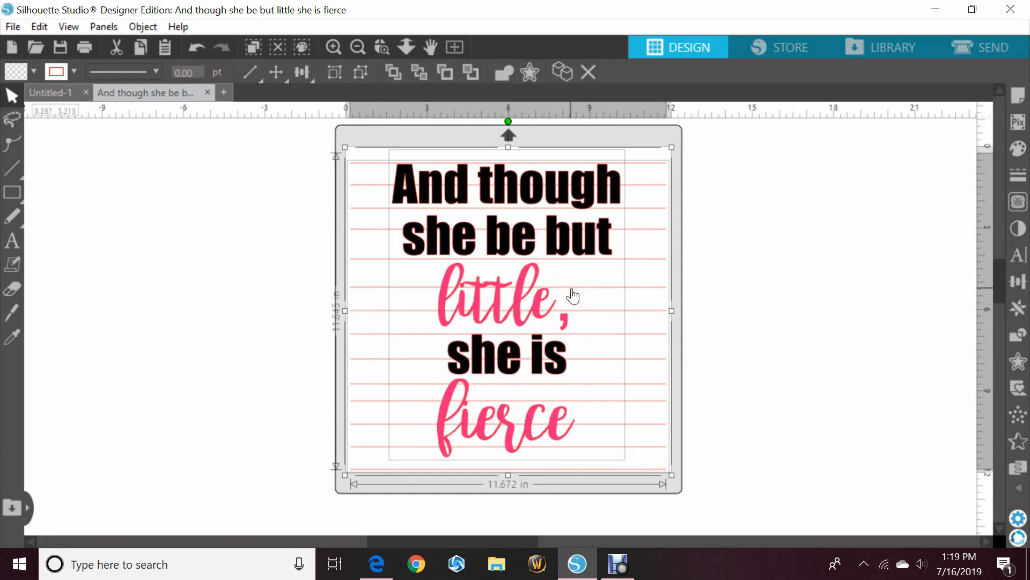
left_click(1019, 337)
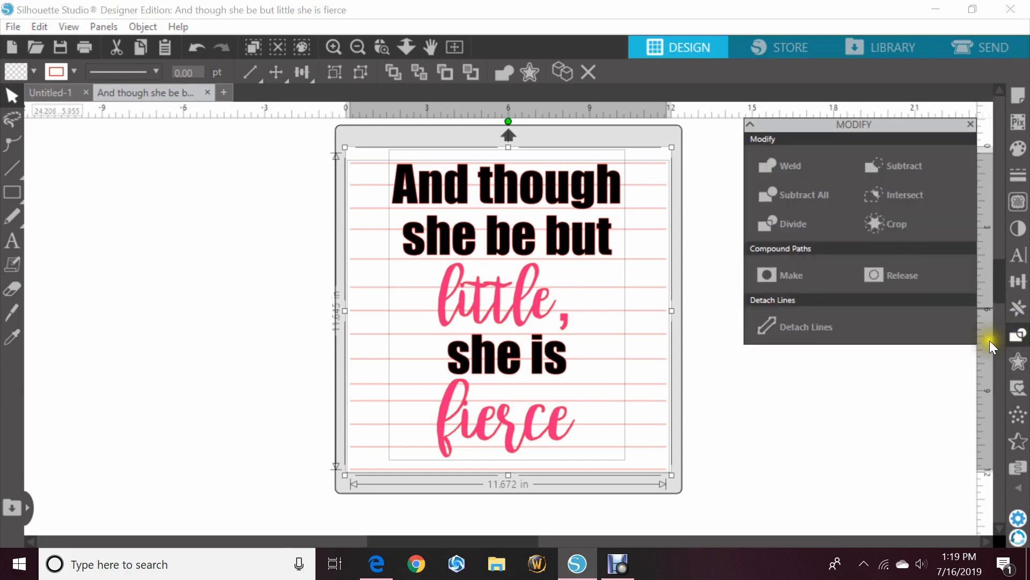
left_click(816, 189)
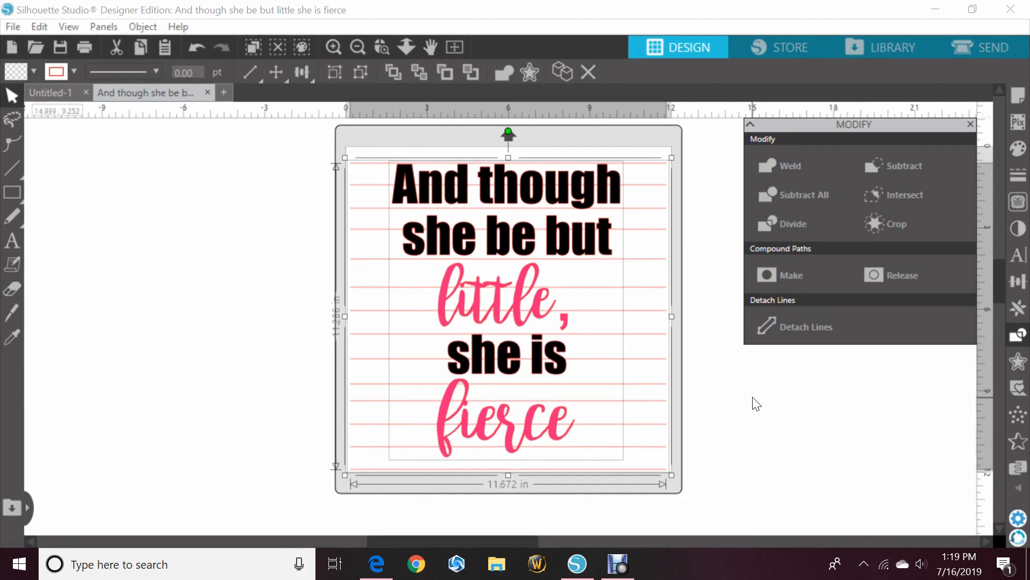
left_click(756, 407)
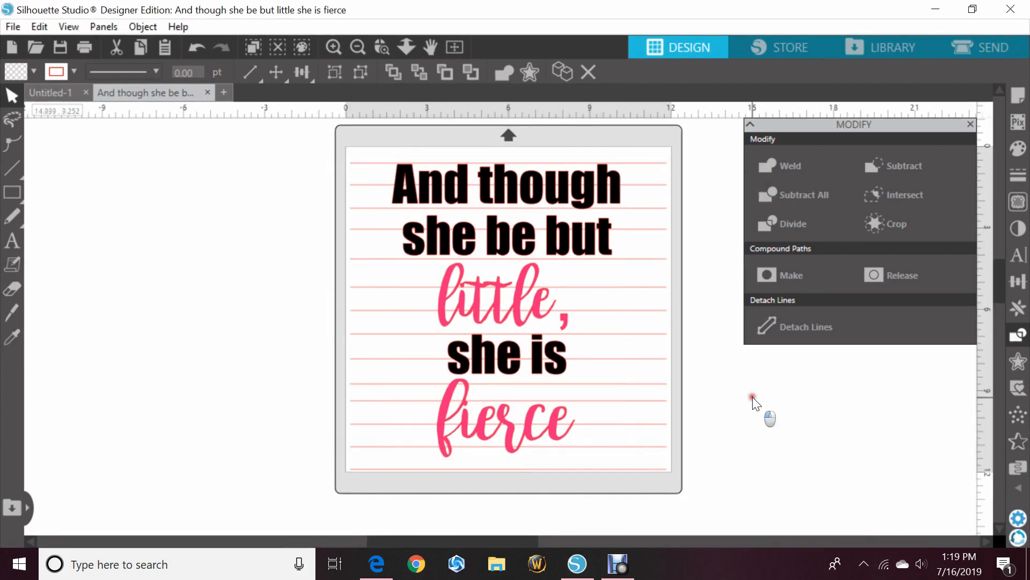
left_click(970, 124)
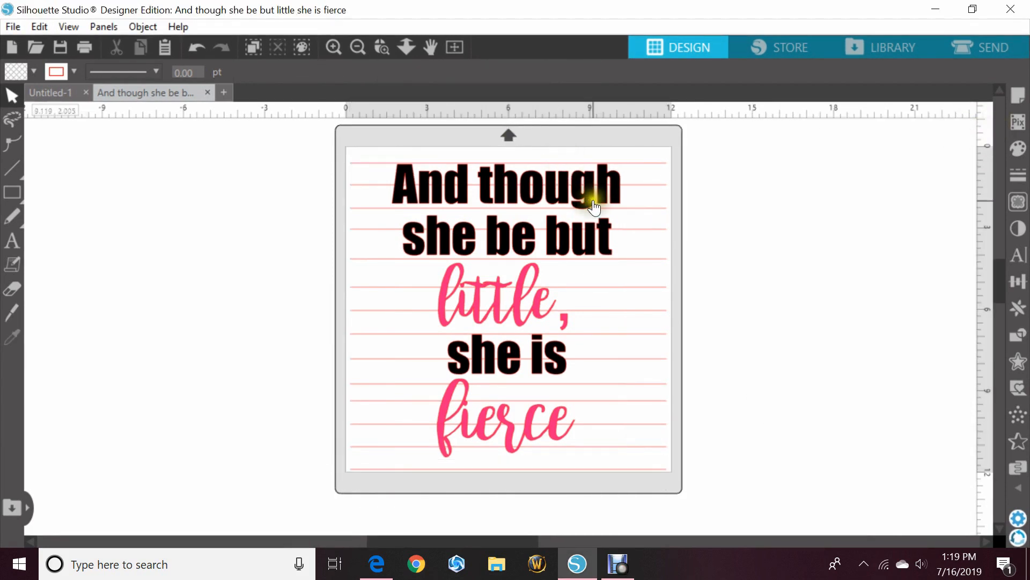
Move the quote off the page to check the gaps cut in the lines, and undo the move.
left_click_drag(598, 194, 854, 223)
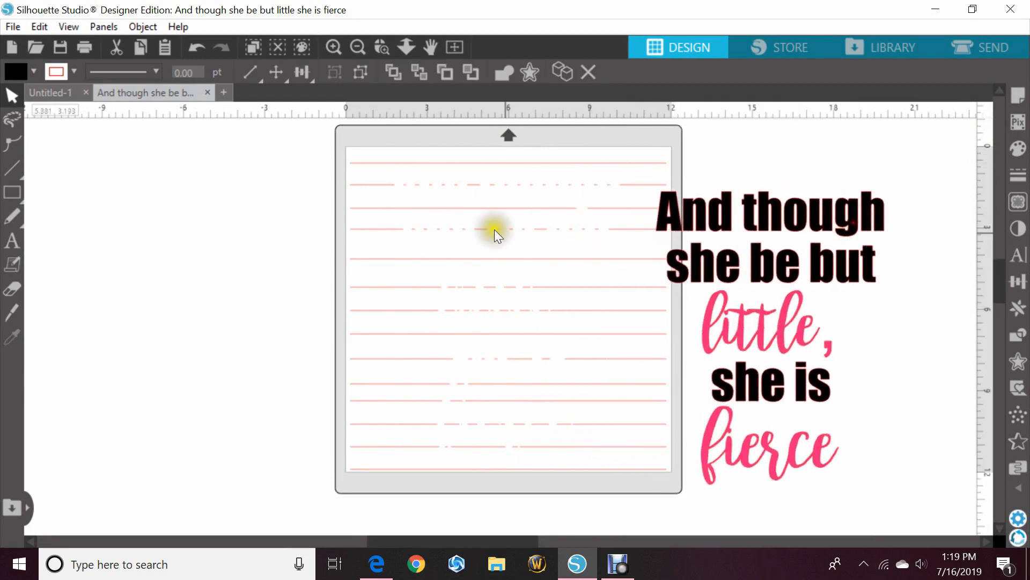
left_click(427, 191)
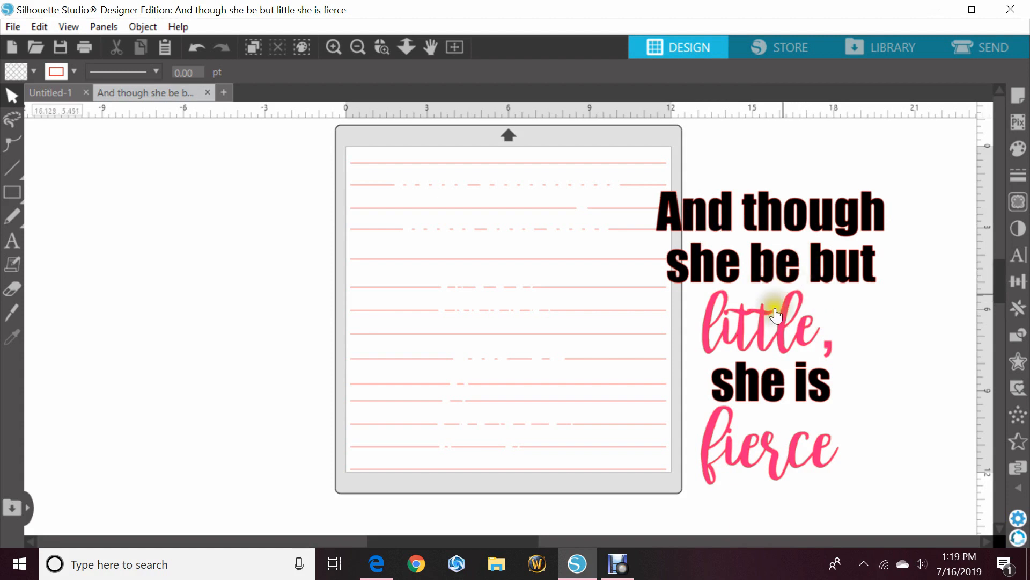
left_click(195, 43)
left_click(955, 328)
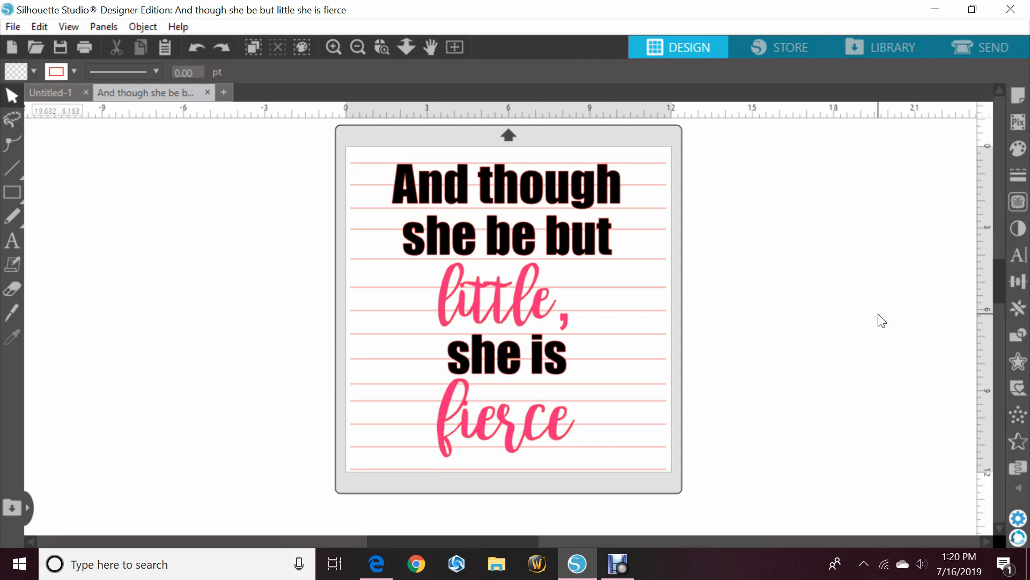
left_click(883, 317)
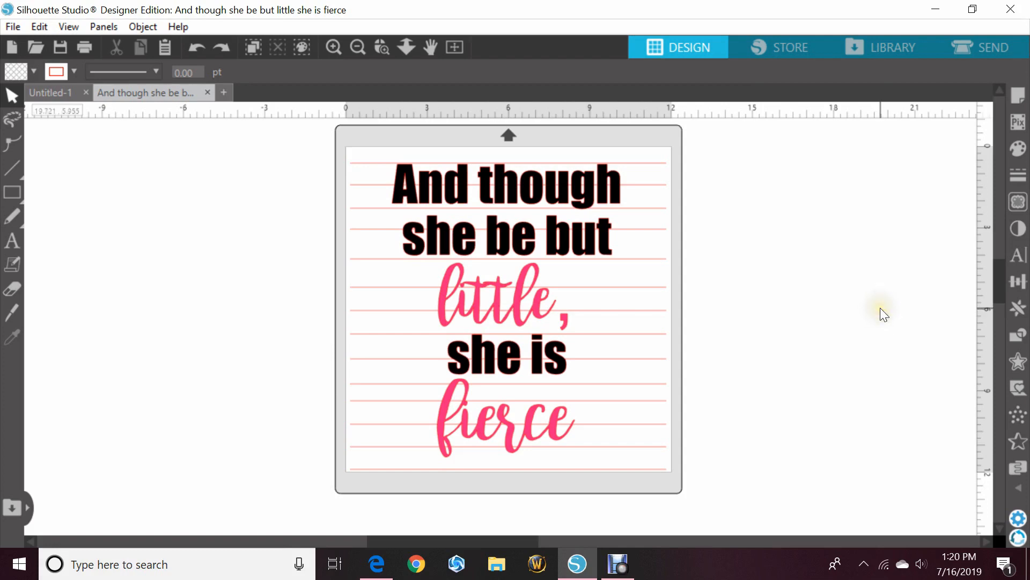